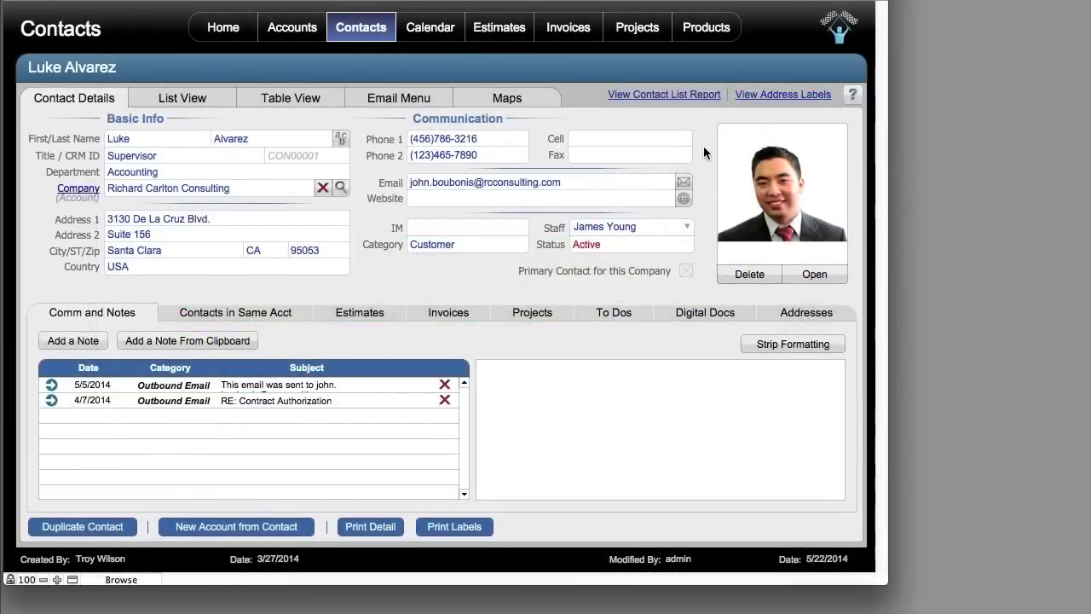
Switch to the Projects records on the way back to the Home screen
left_click(635, 34)
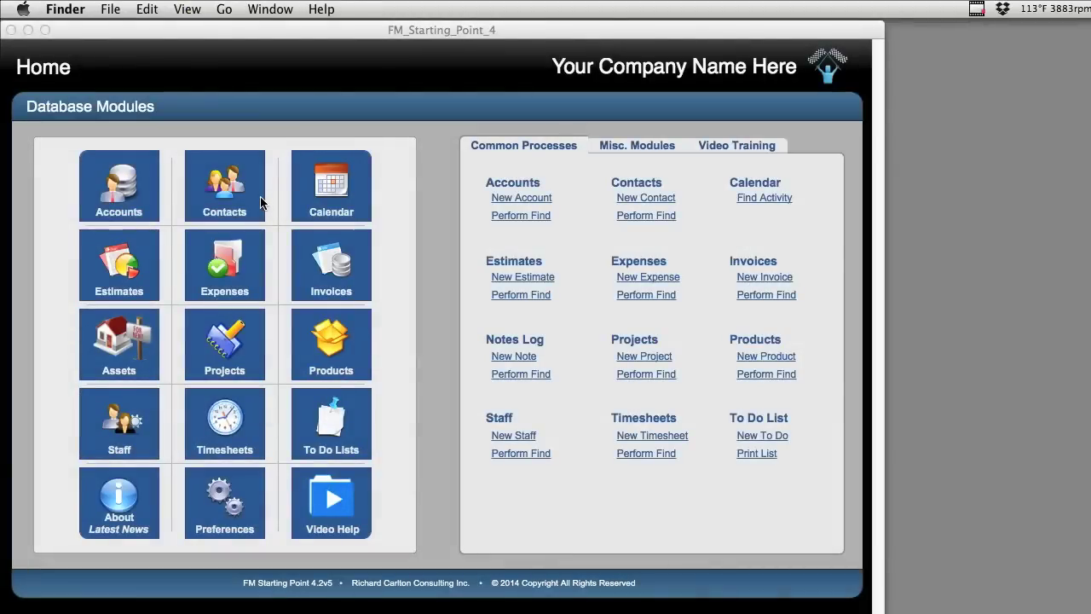
Add the Santa Clara office photo to the first slot in the contact's Digital Docs
left_click(262, 203)
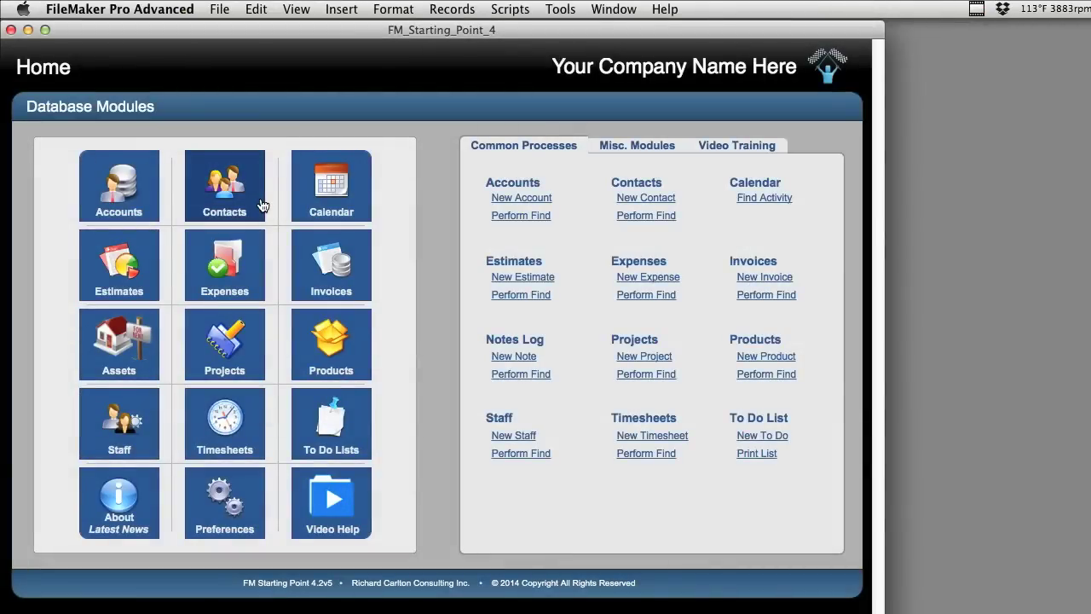
left_click(265, 204)
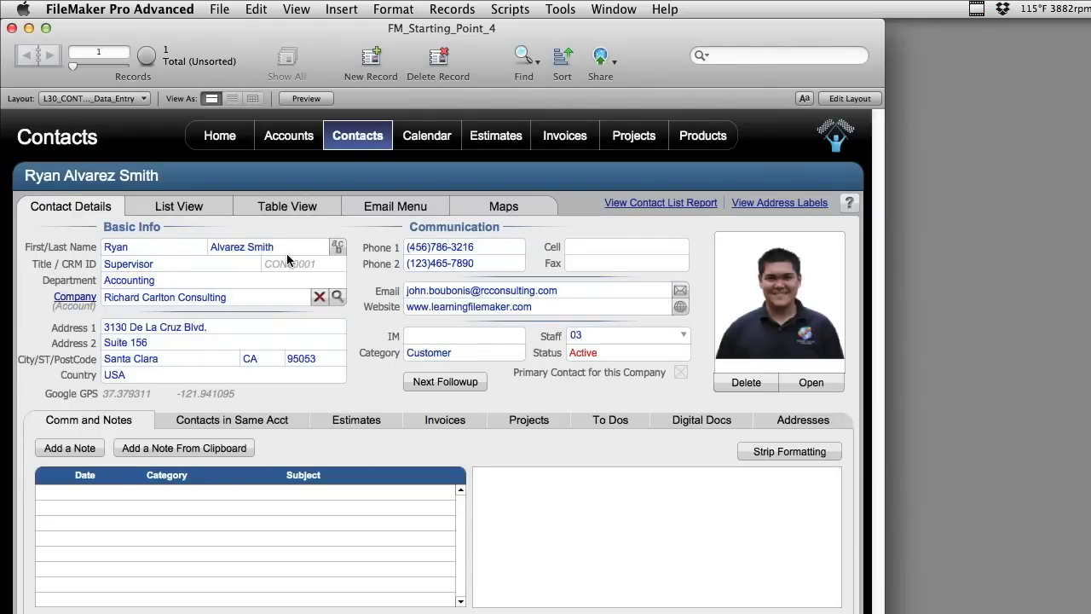
left_click(656, 422)
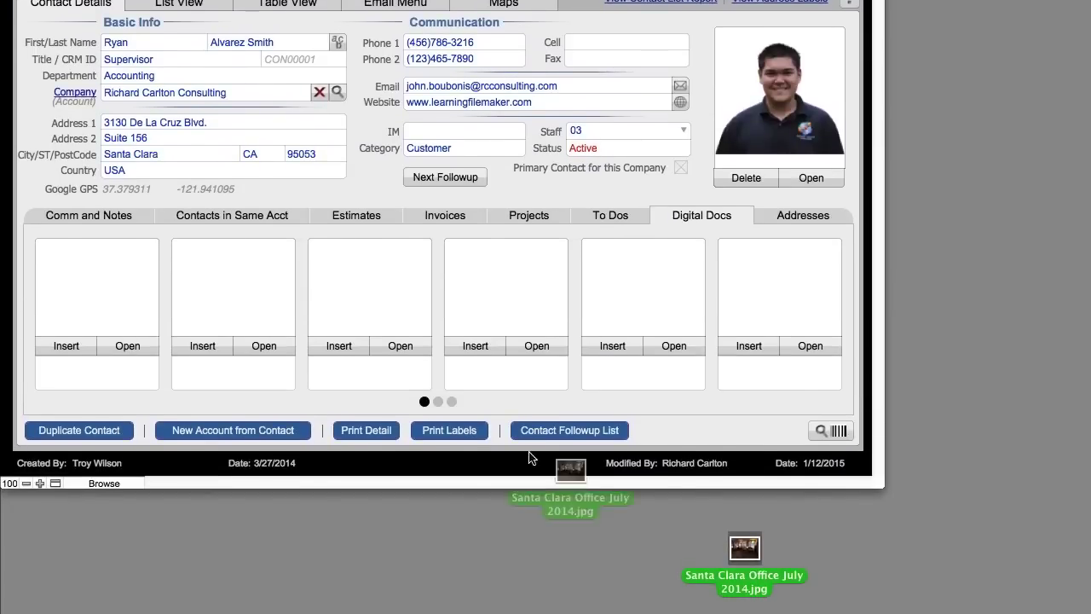
left_click_drag(744, 548, 115, 304)
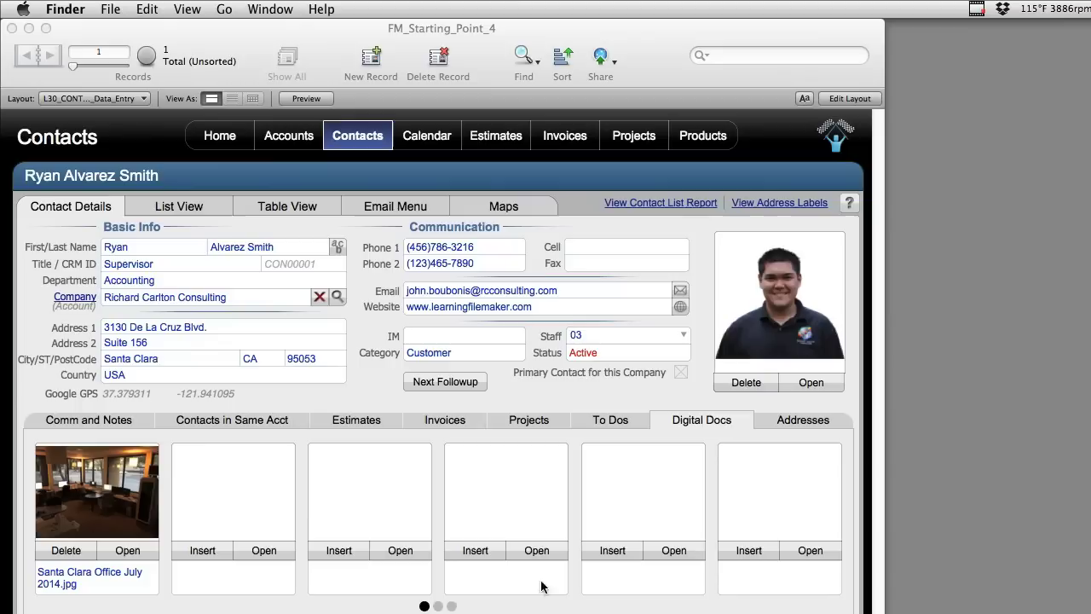
Page the document slots to the second and then the third set
left_click(438, 607)
left_click(438, 606)
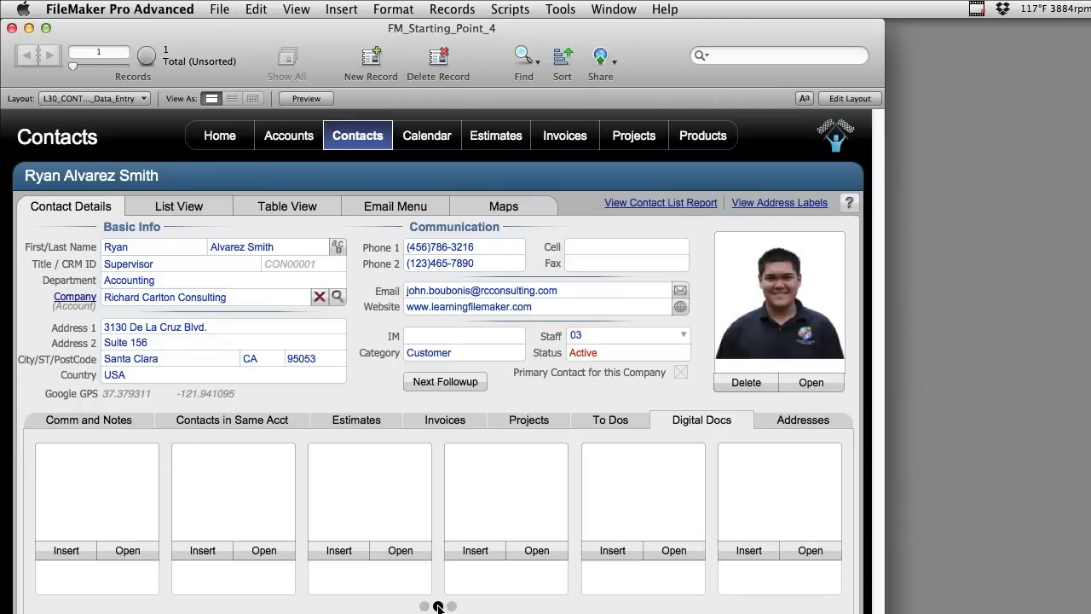
left_click(452, 606)
Enter Layout mode with an enlarged window, back on the first page of document slots
key("super+l")
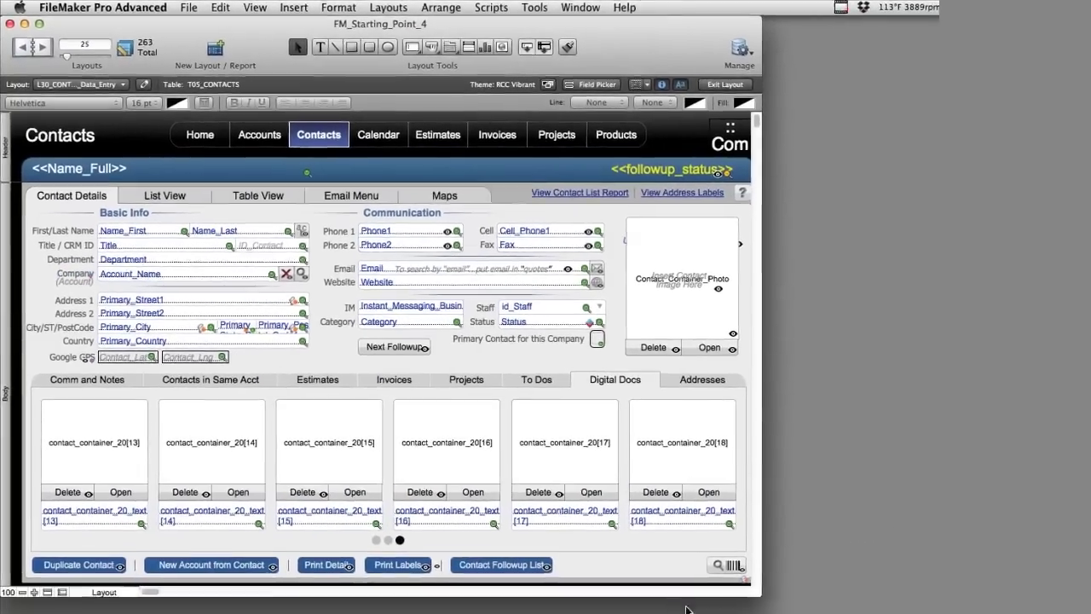
left_click_drag(757, 594, 778, 613)
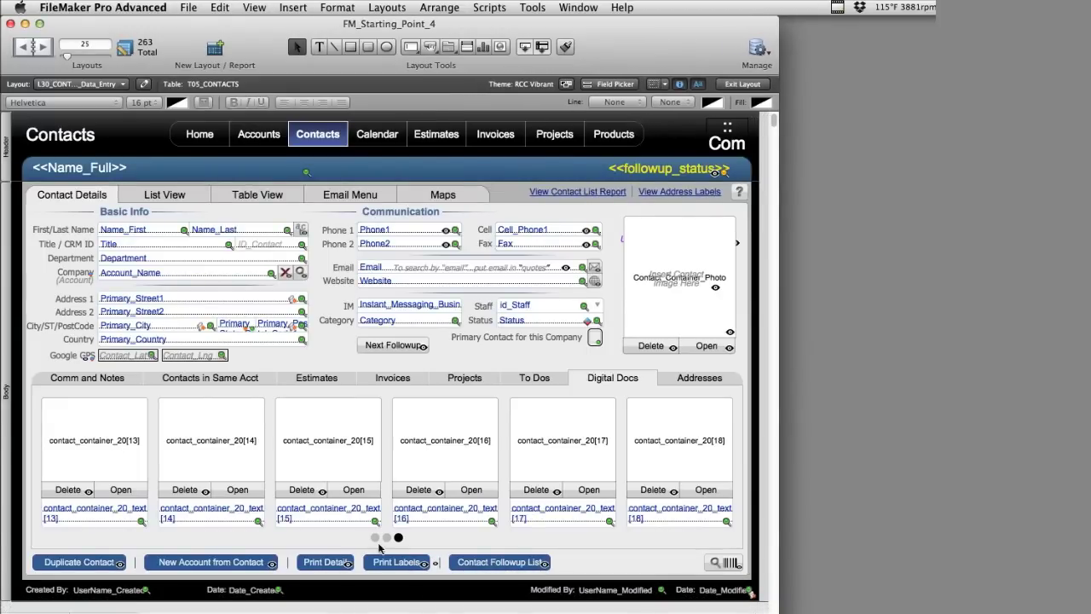
left_click(375, 537)
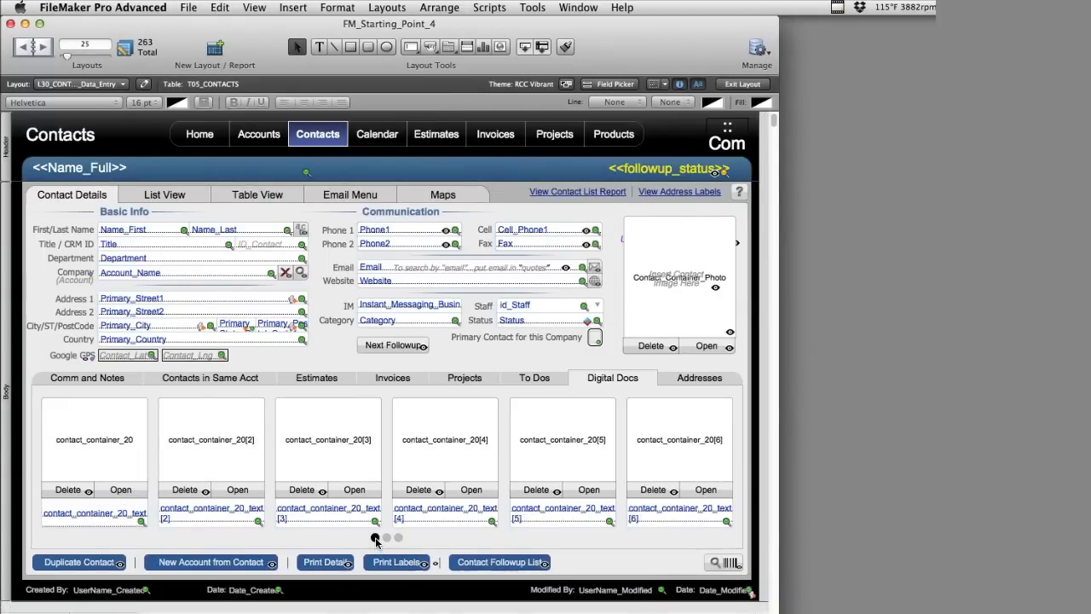
Select the six document containers, then show the slide control's setup at panel 3 of 3
left_click(108, 474)
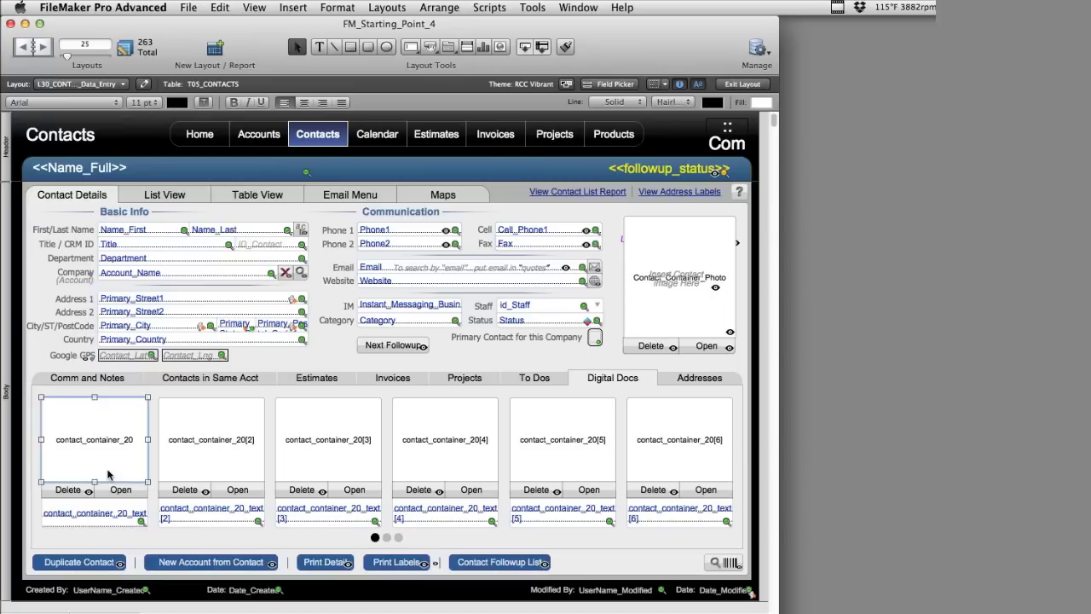
left_click(196, 474)
left_click(289, 472)
left_click(409, 470)
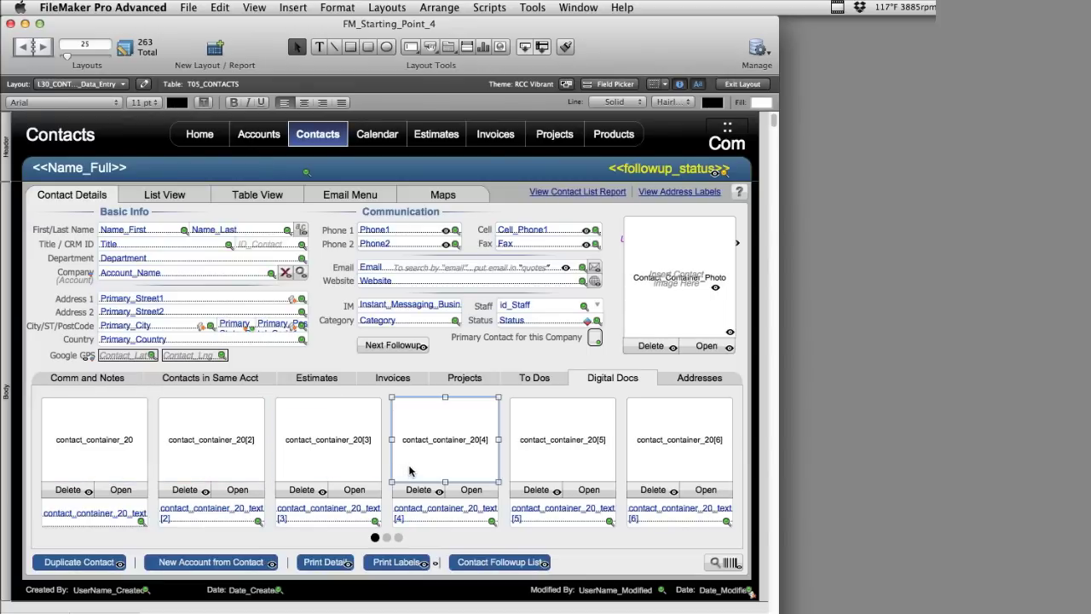
left_click(523, 471)
left_click(641, 466)
double_click(462, 542)
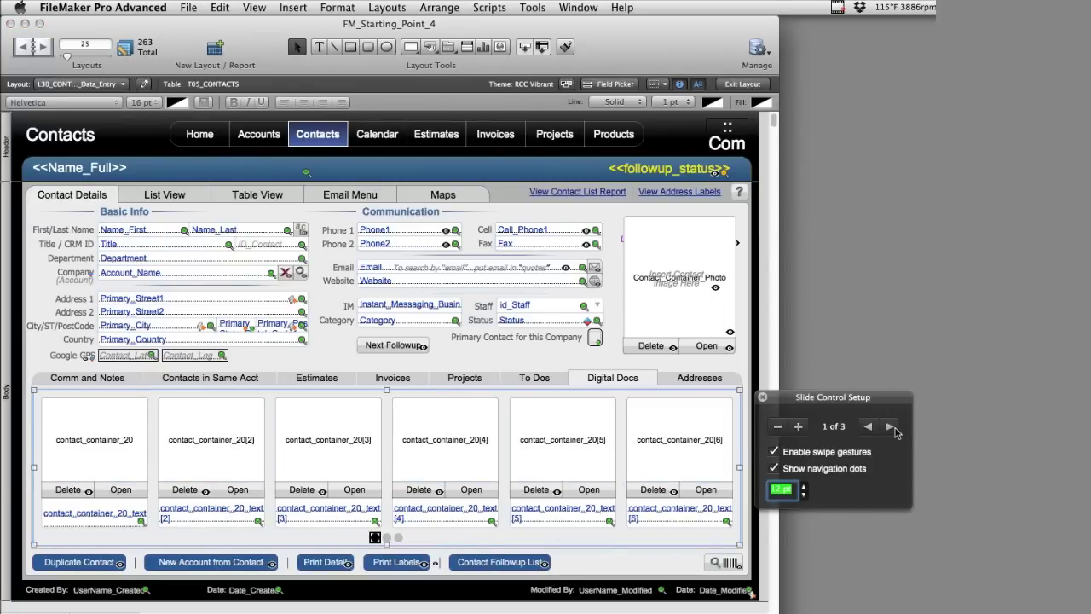
left_click(890, 426)
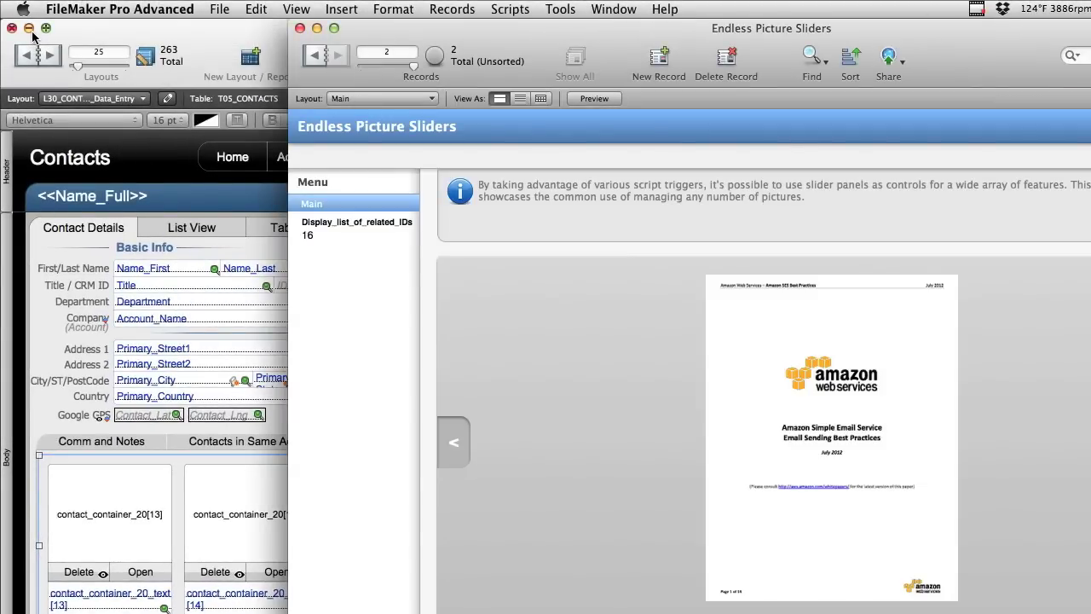
Minimize the Contacts window
left_click(30, 29)
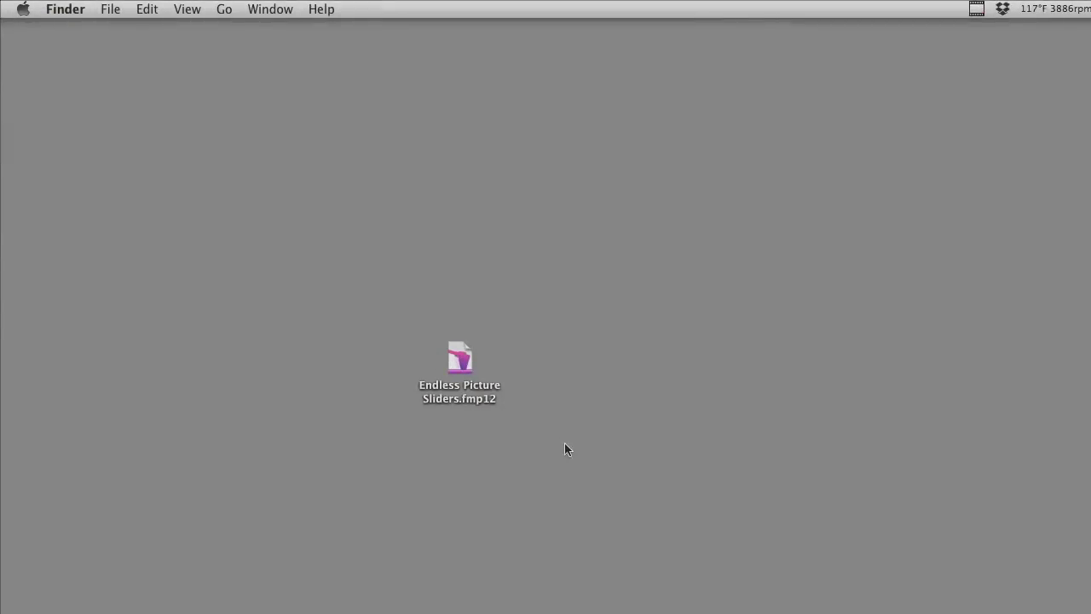
Open Endless Picture Sliders.fmp12 and page forward through the photos to the contract document
double_click(479, 367)
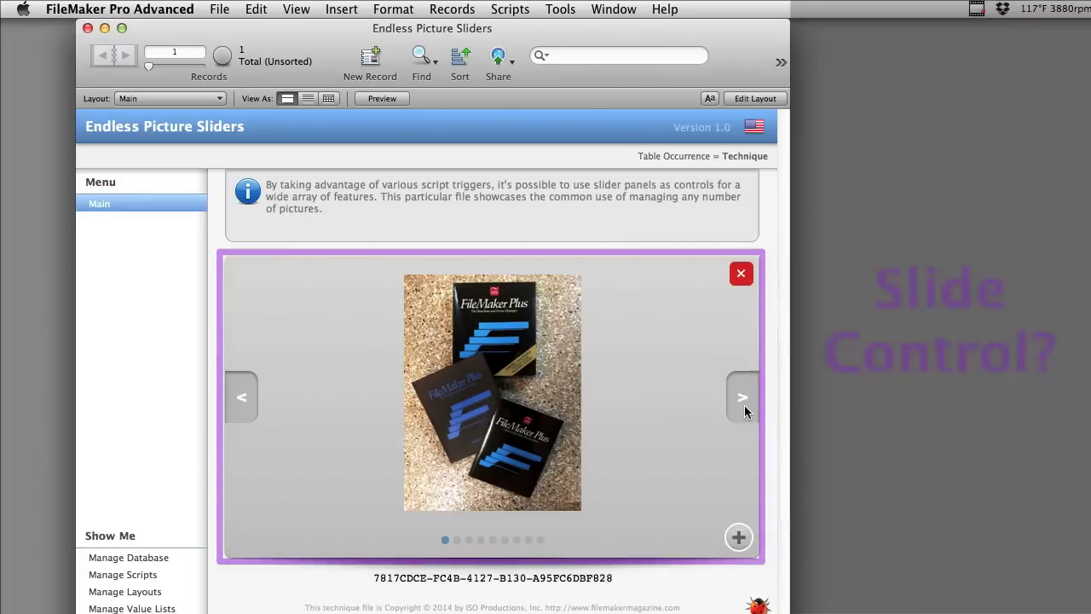
left_click(744, 406)
left_click(744, 404)
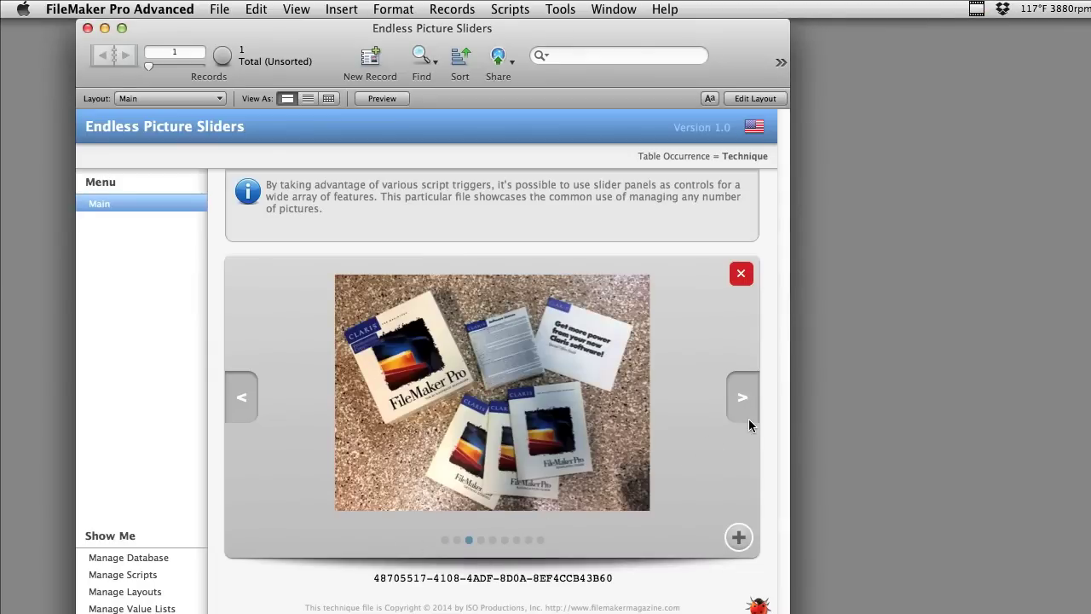
left_click(746, 415)
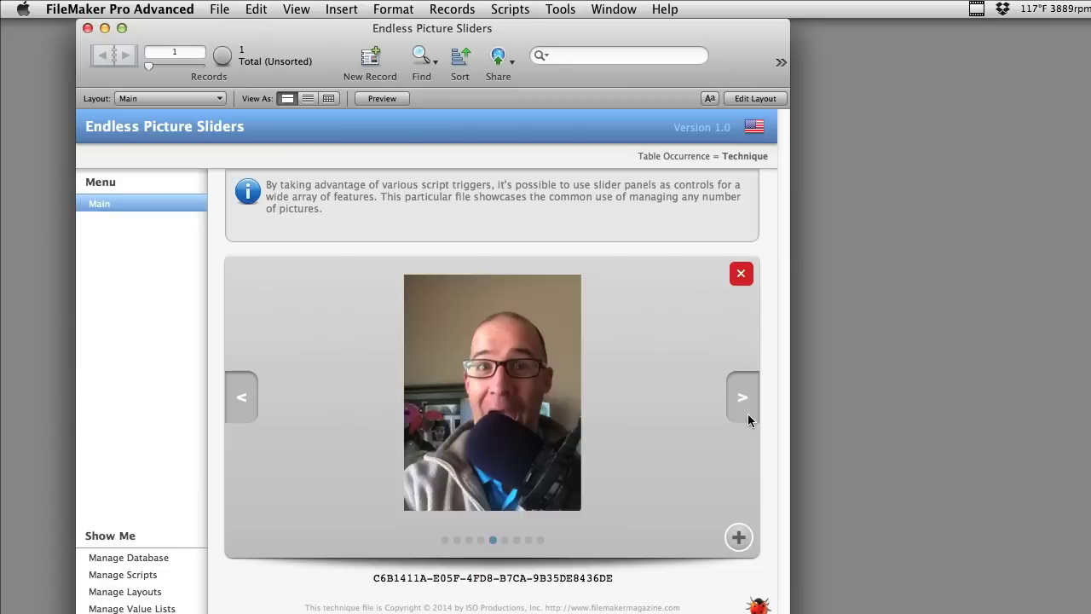
left_click(747, 413)
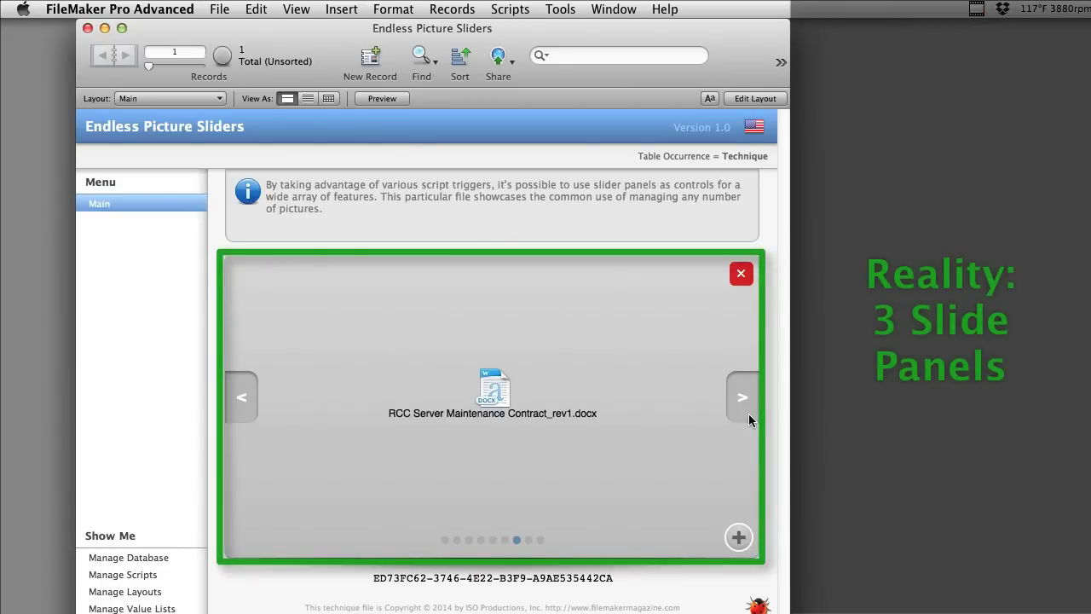
Inspect the picture slider's Slide Control Setup in Layout mode, then return to Browse mode
key("super+l")
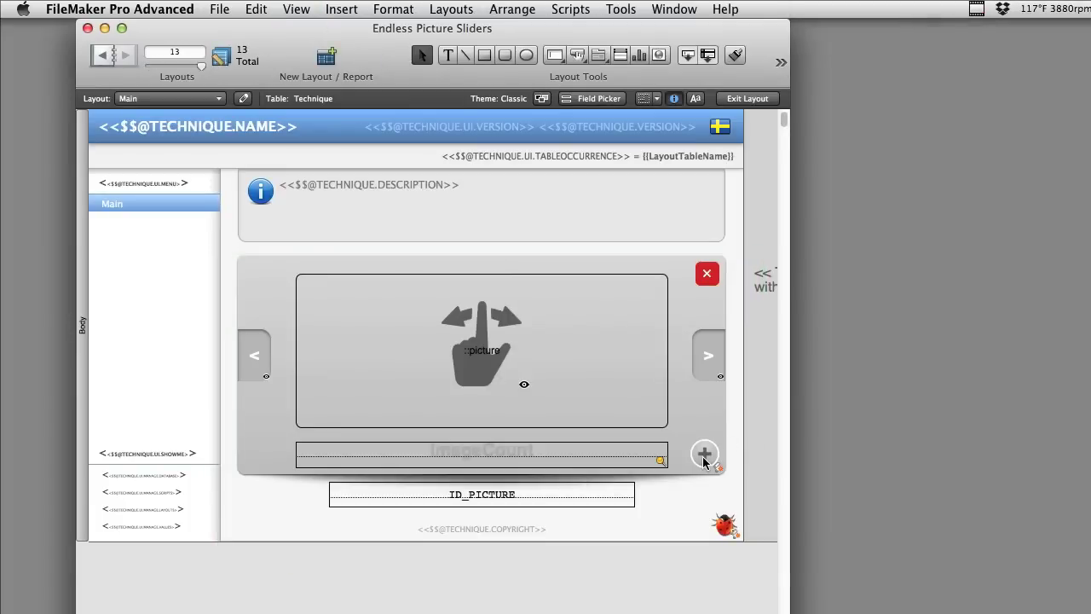
double_click(695, 443)
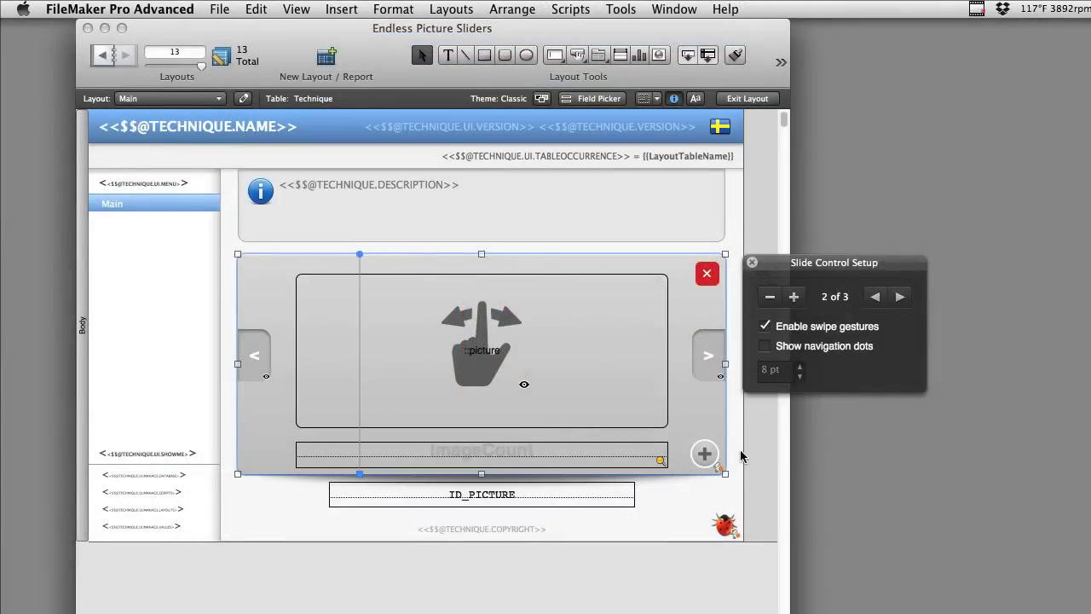
key("super+b")
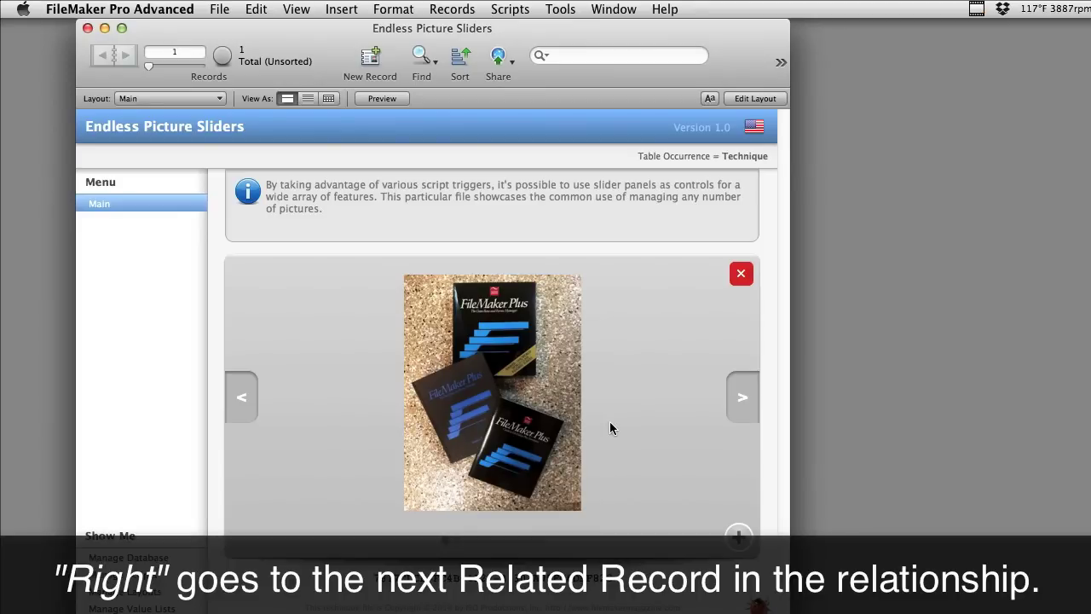
Advance the slider forward five pictures to a document page
left_click(740, 407)
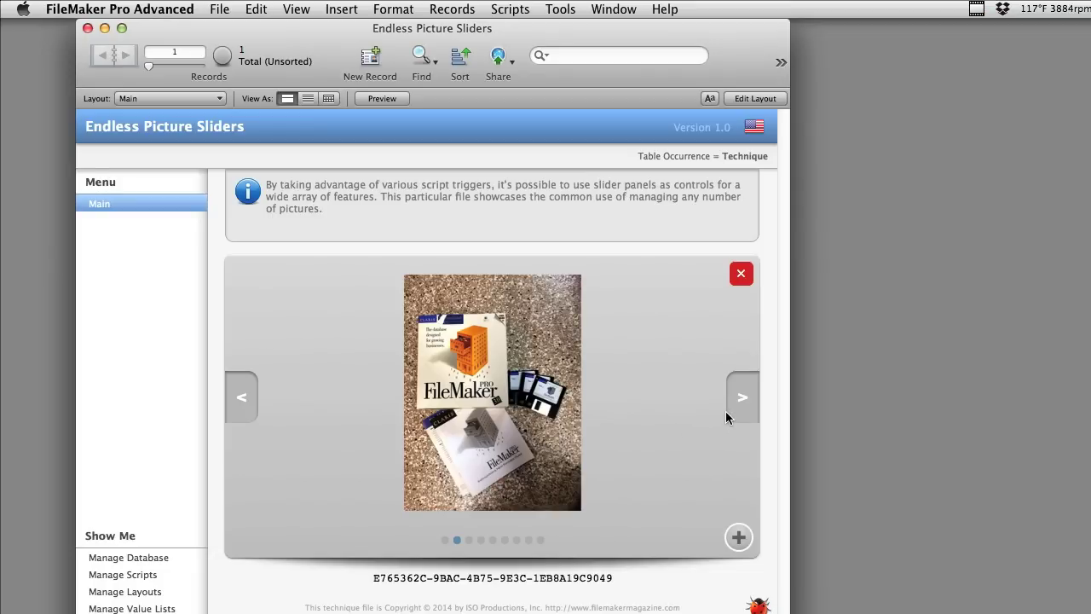
left_click(730, 411)
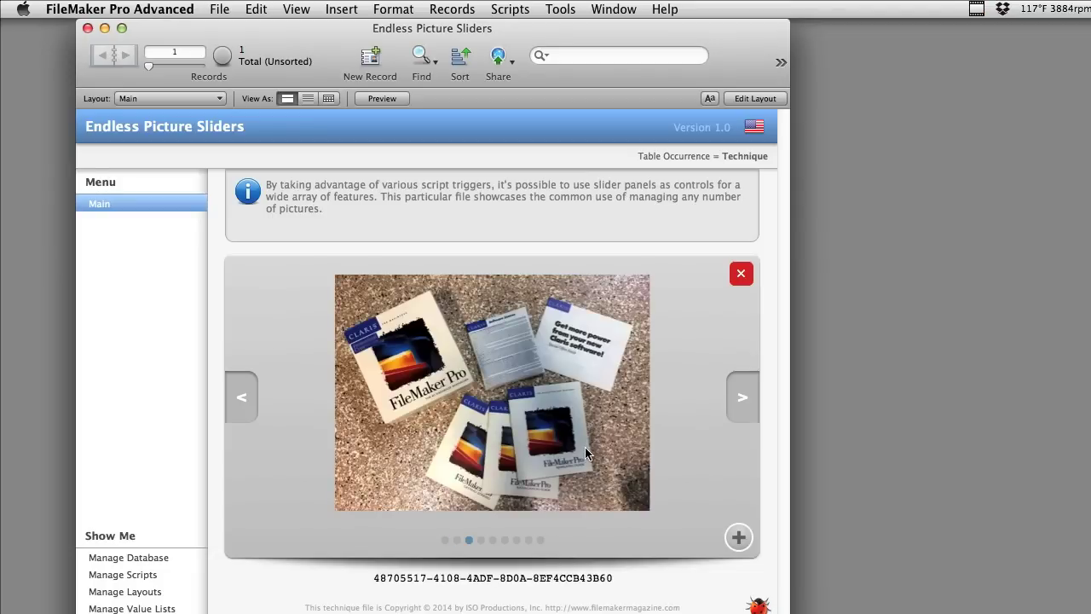
left_click(744, 421)
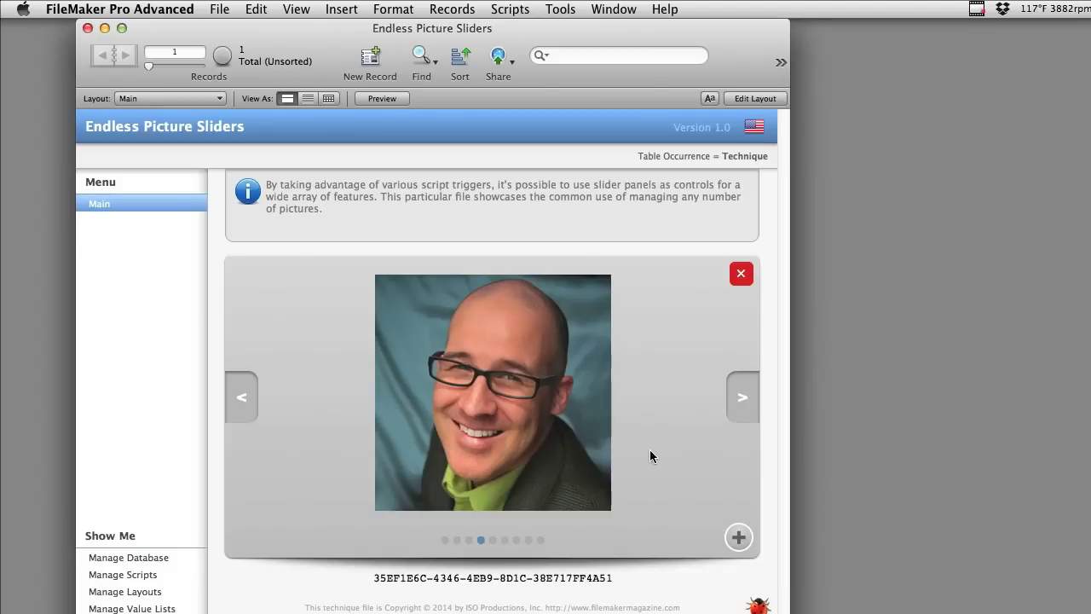
left_click(733, 413)
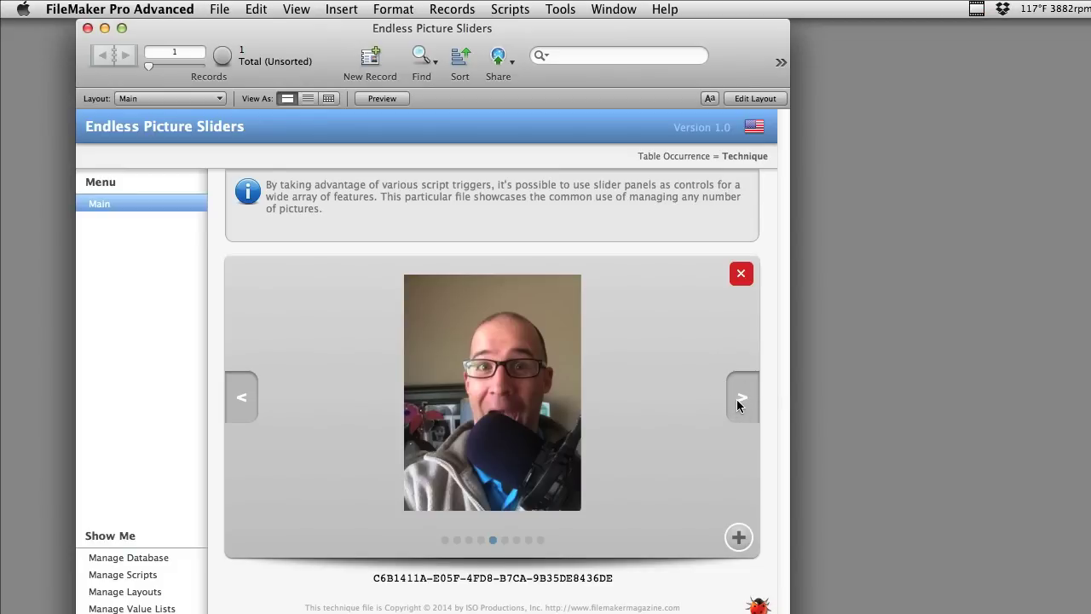
left_click(738, 404)
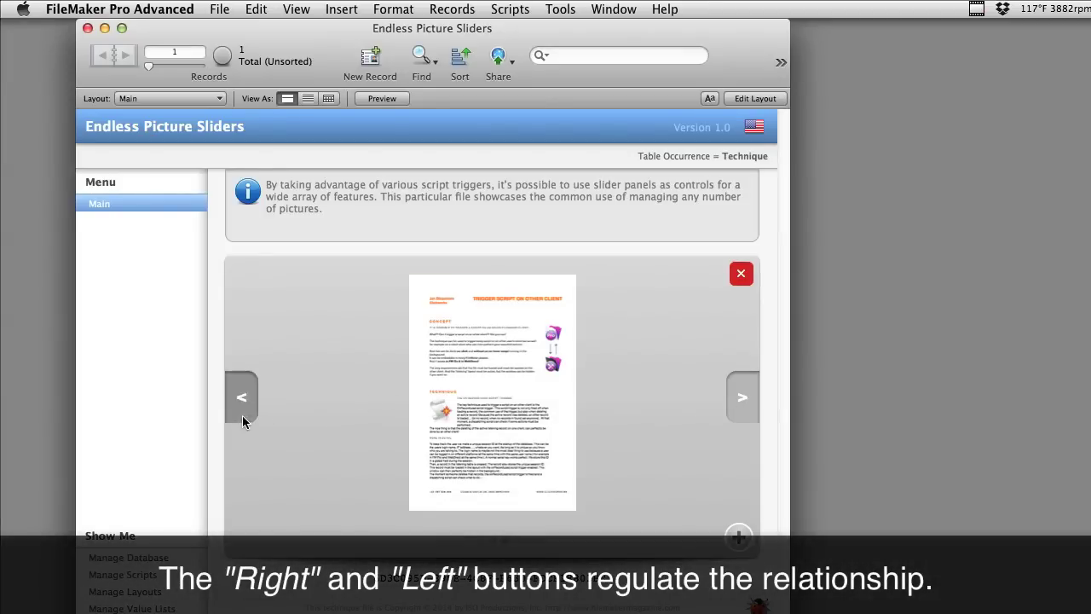
Step back three pictures, past the portrait, to the FileMaker Pro box photo
left_click(242, 415)
left_click(247, 414)
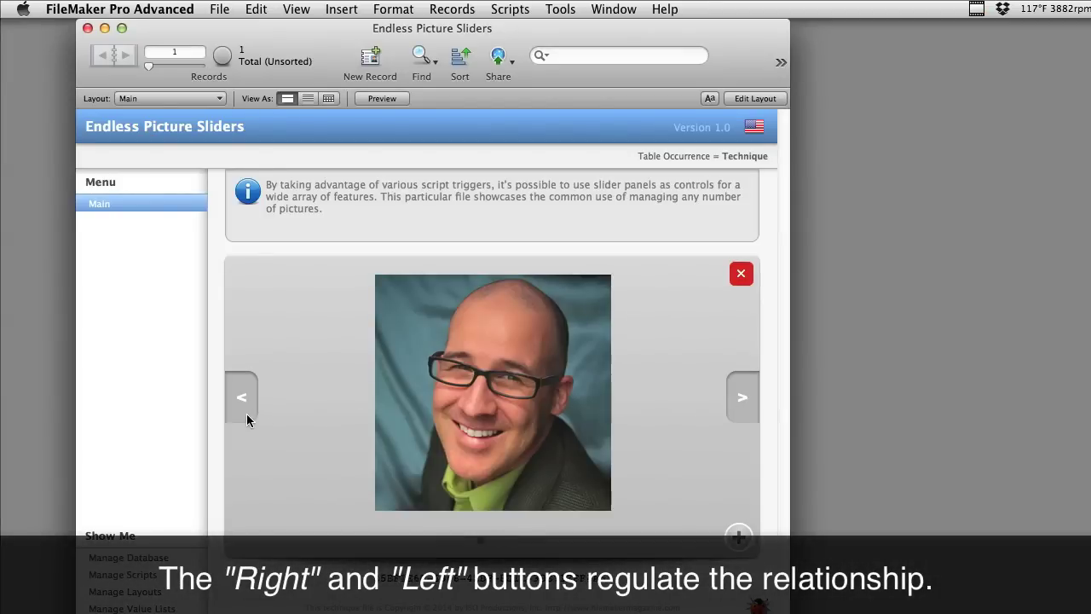
left_click(246, 414)
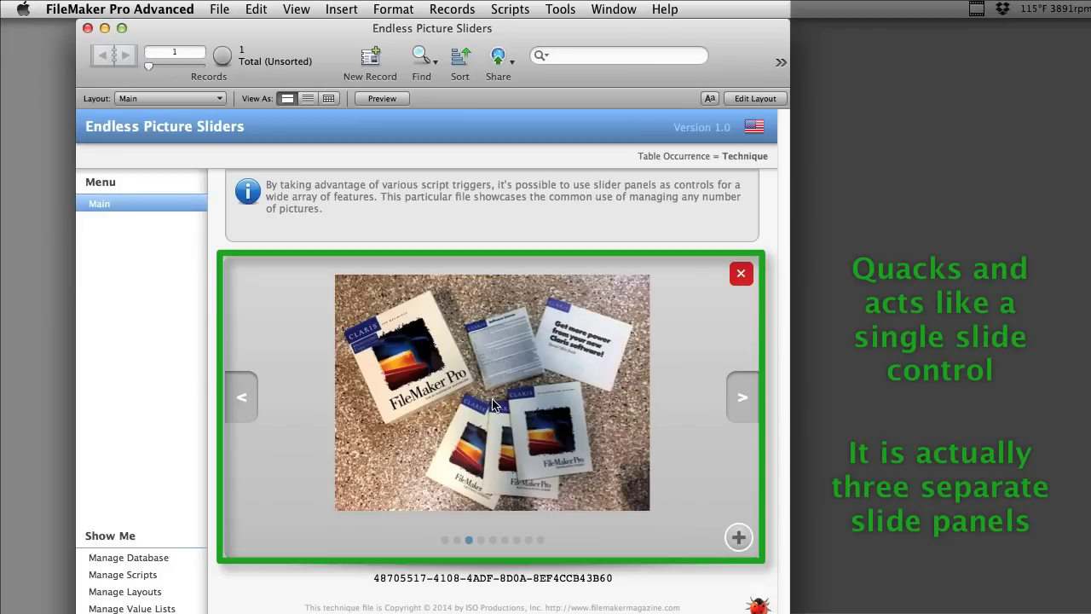
Show the Main layout slider's setup in Layout mode: panel 2 of 3, swipe gestures on
key("super+l")
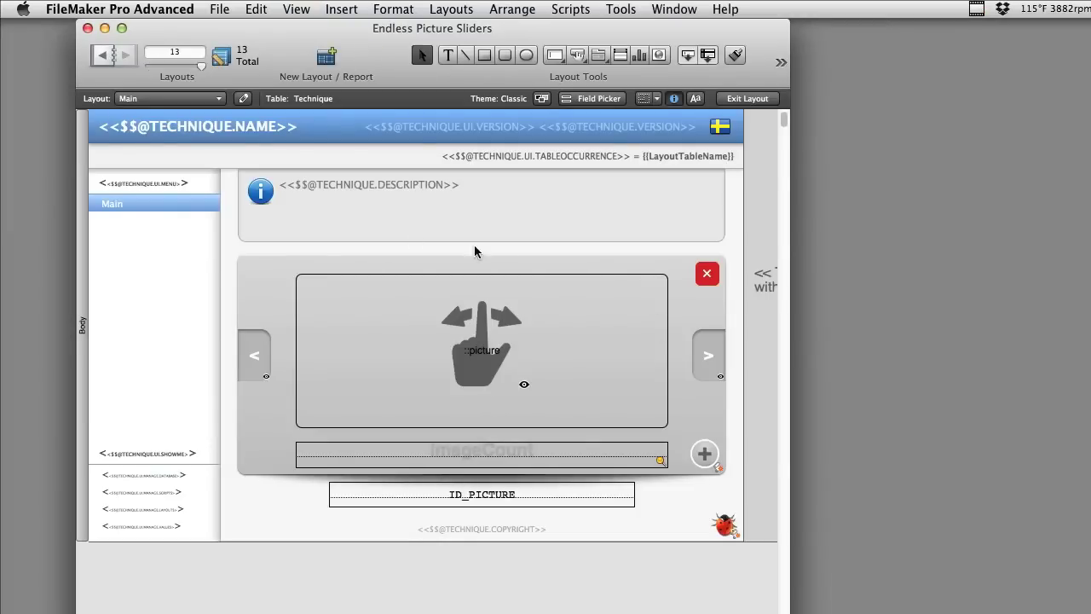
double_click(285, 307)
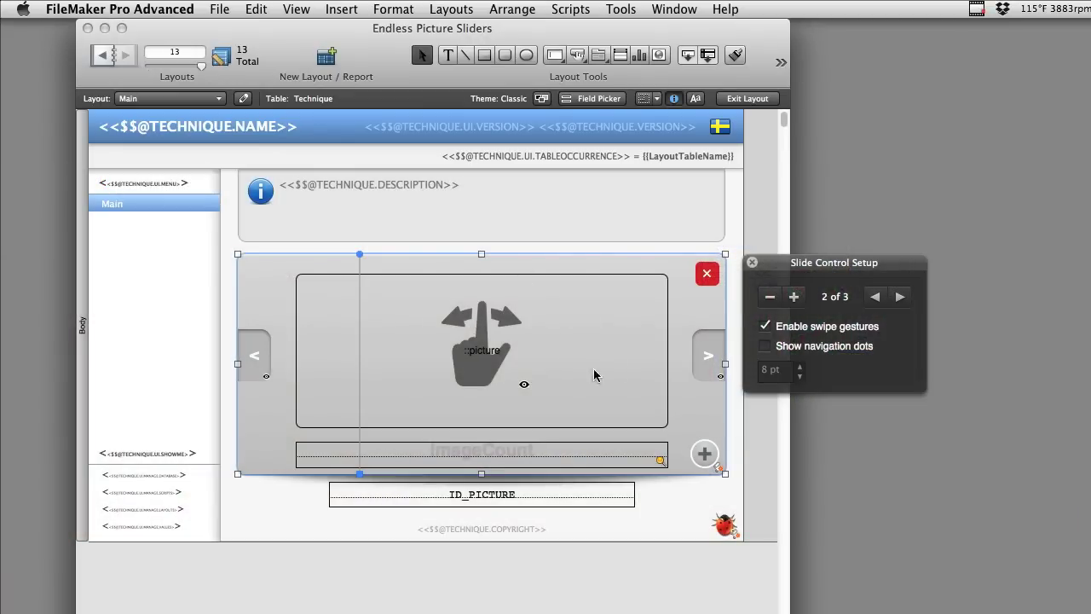
In Manage Scripts, view and close the OnLayoutEnter and OnObjectEnter Picture scripts
left_click(558, 8)
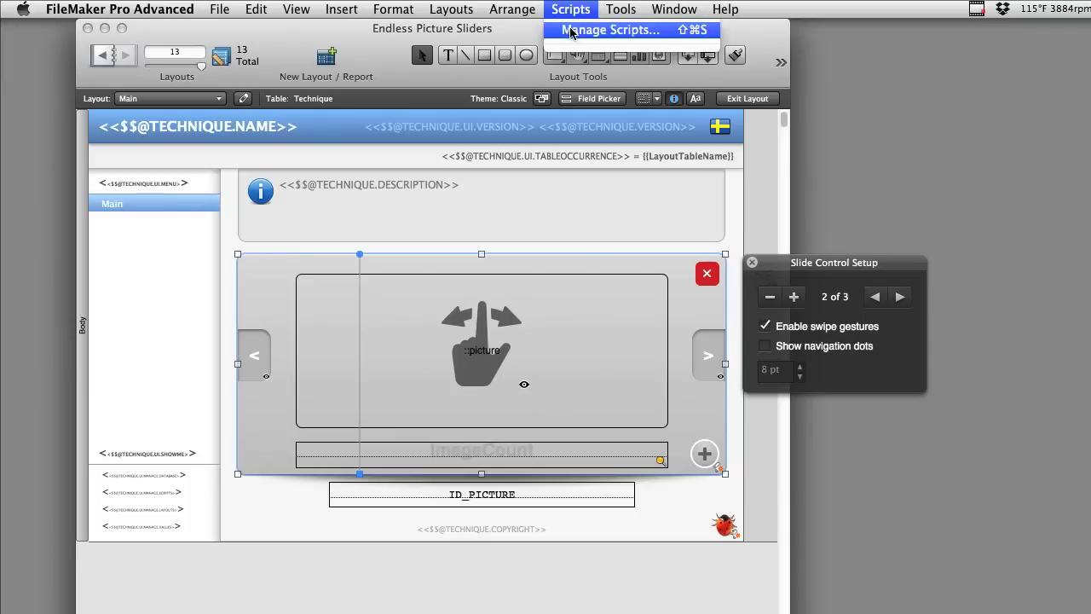
left_click(570, 30)
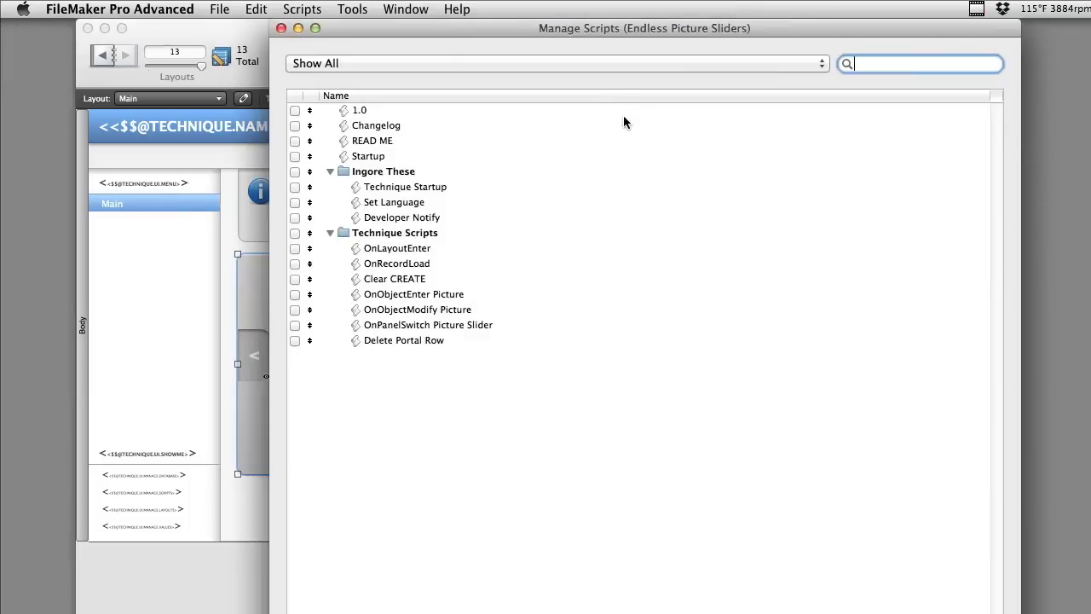
left_click(429, 252)
double_click(429, 252)
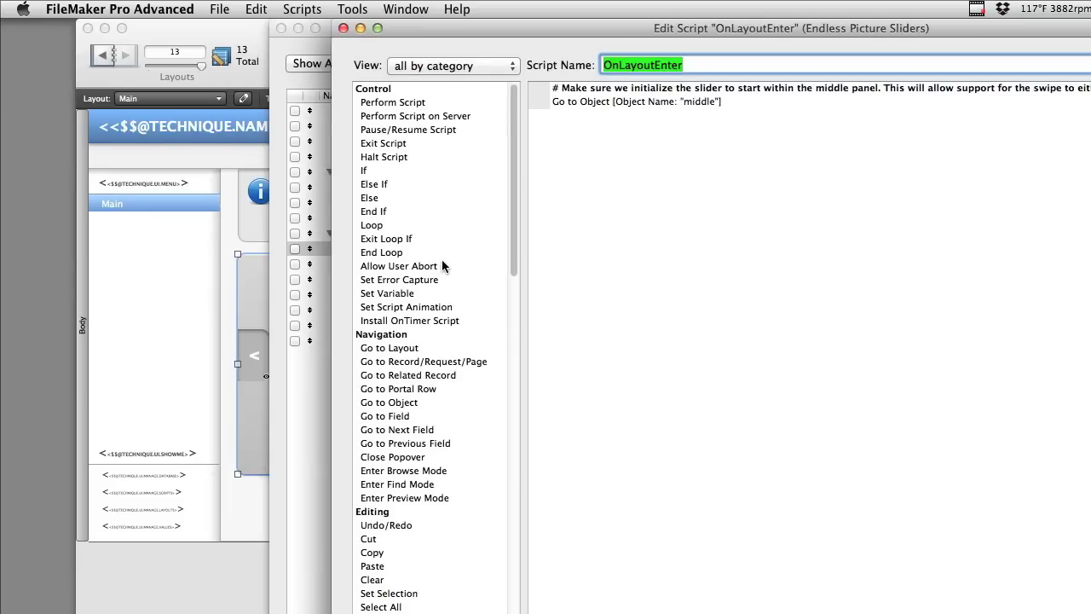
key("super+w")
double_click(421, 294)
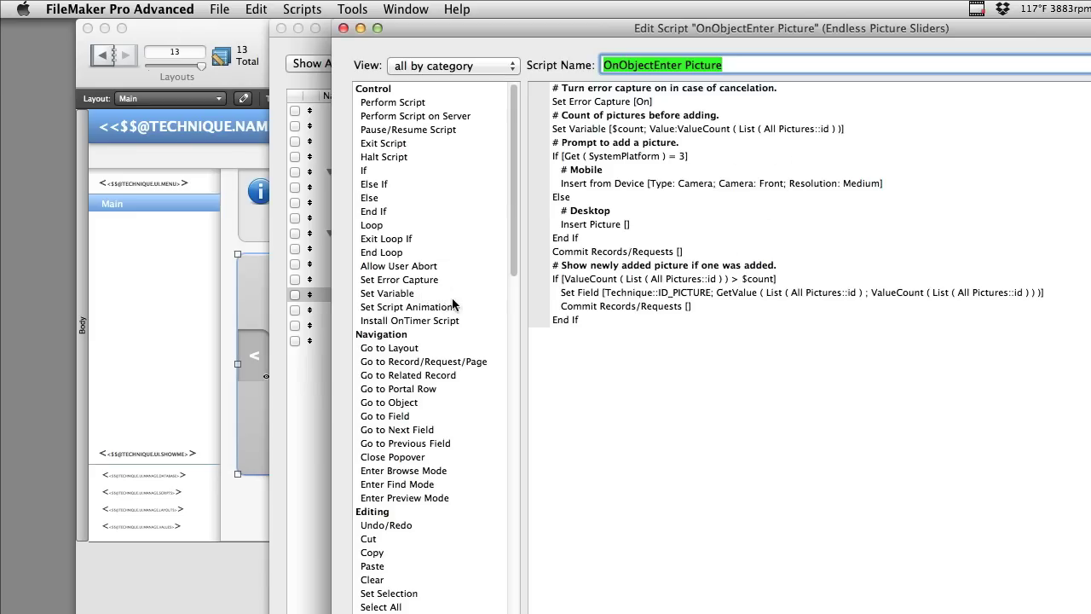
key("super+w")
Open the OnPanelSwitch Picture Slider script and select its Set Field step
left_click(477, 327)
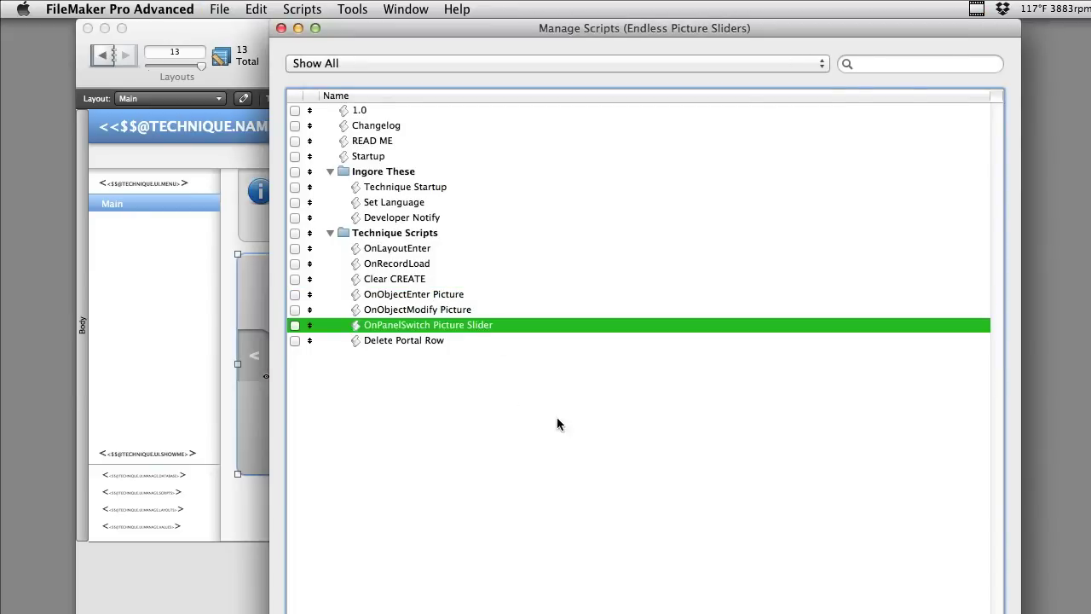
double_click(427, 327)
left_click(817, 143)
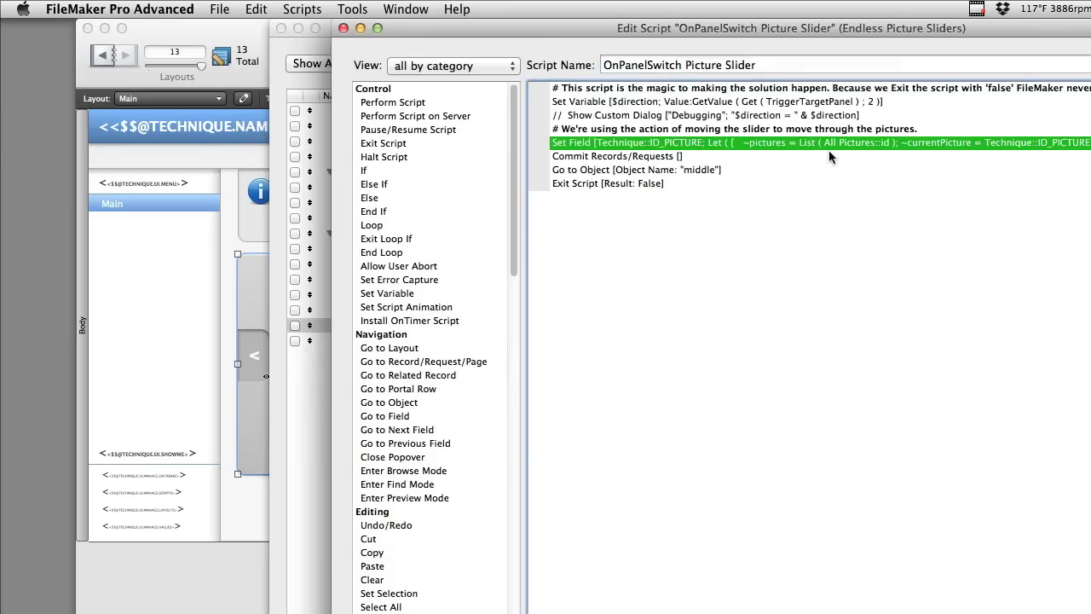
double_click(817, 144)
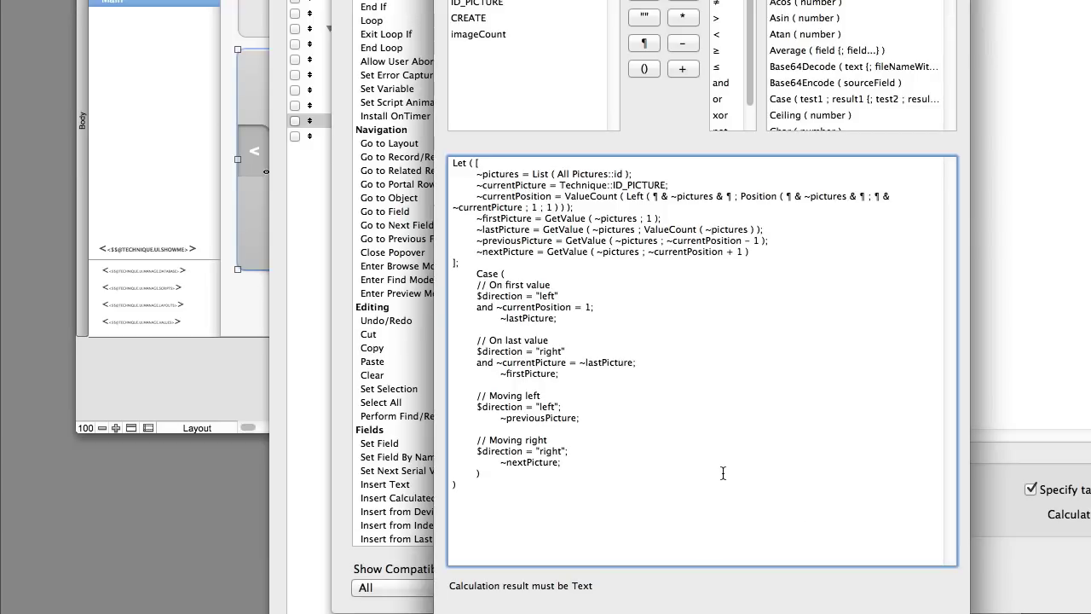
left_click_drag(725, 481, 555, 86)
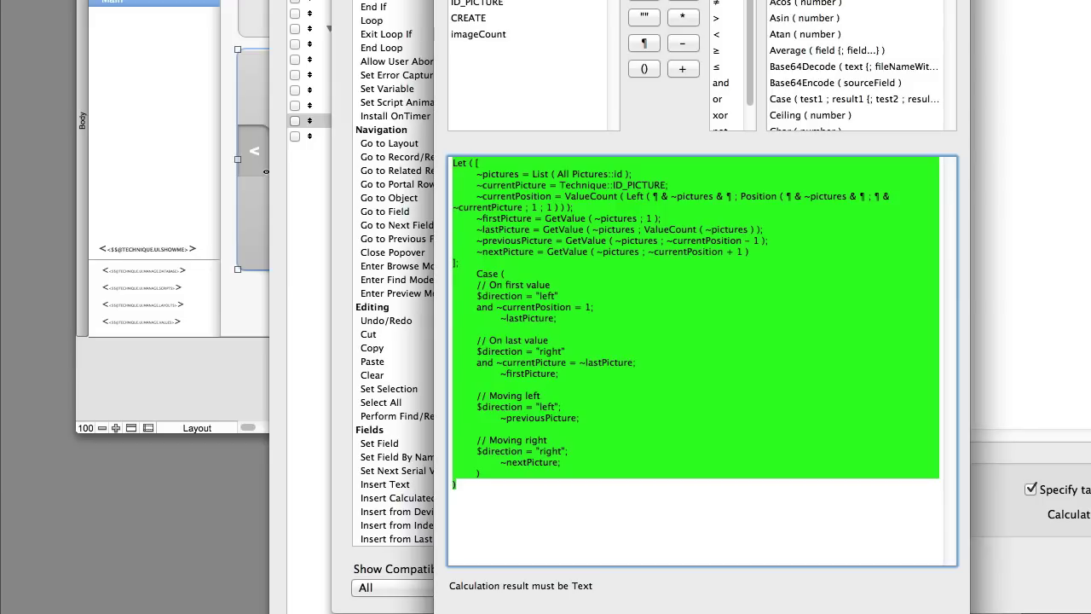
key("Return")
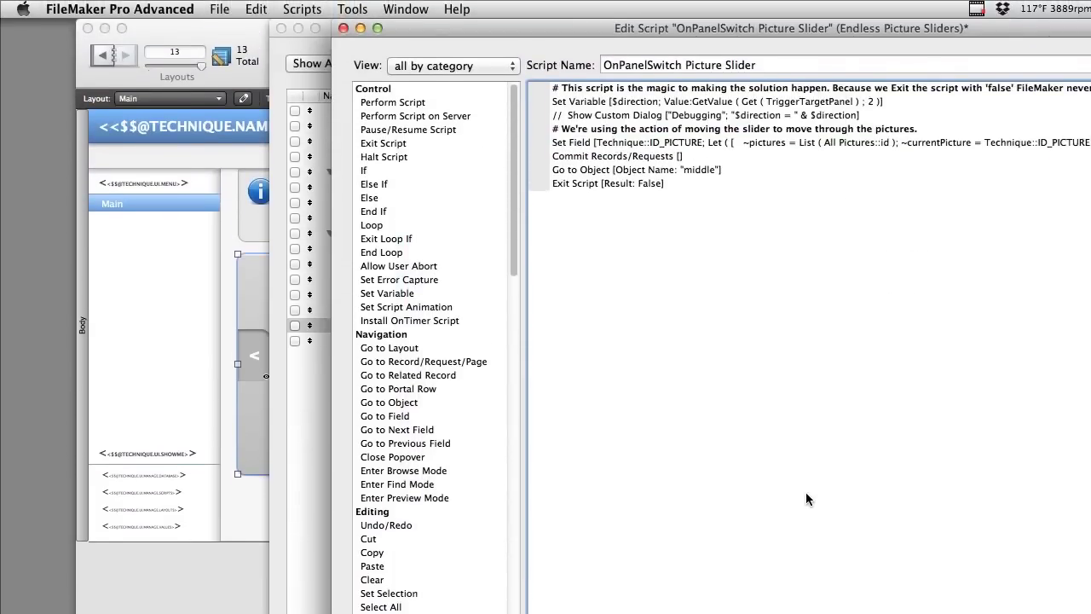
Close the script editor, confirming the save prompt, and the Manage Scripts list
key("super+w")
key("Return")
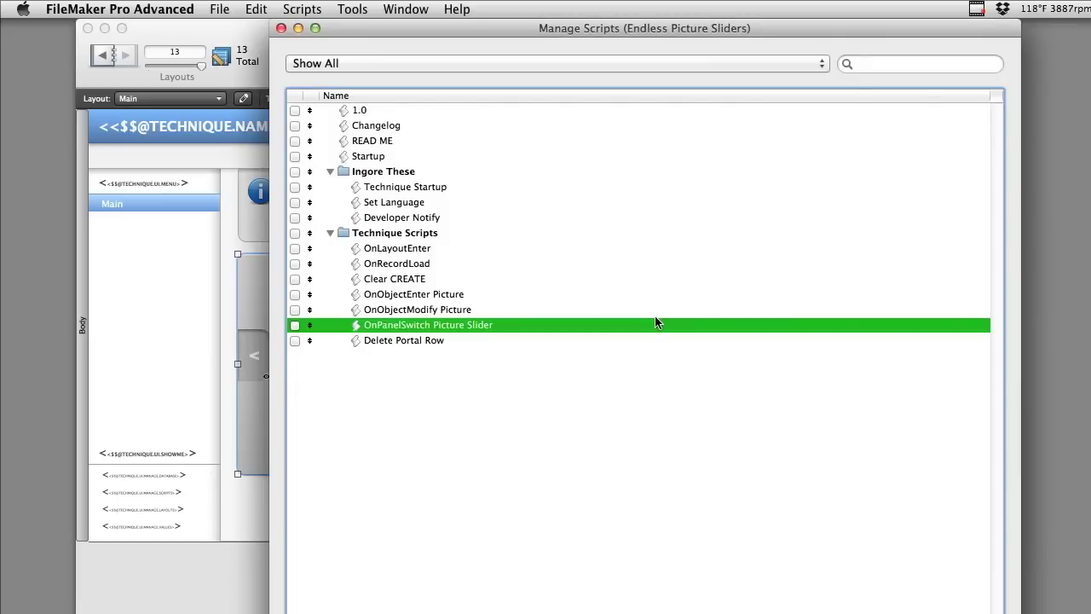
key("super+w")
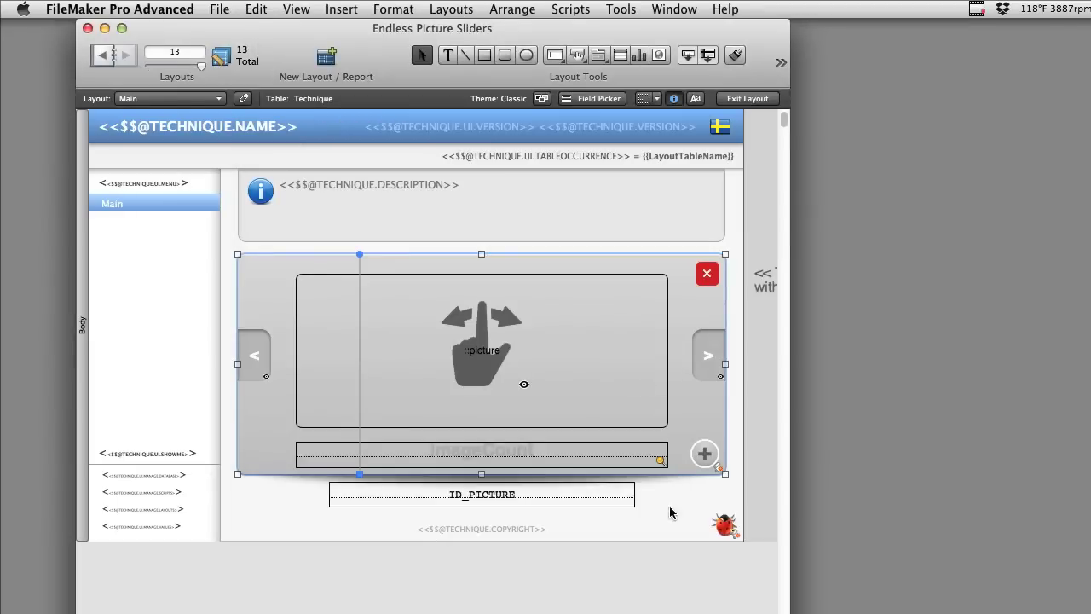
left_click(663, 526)
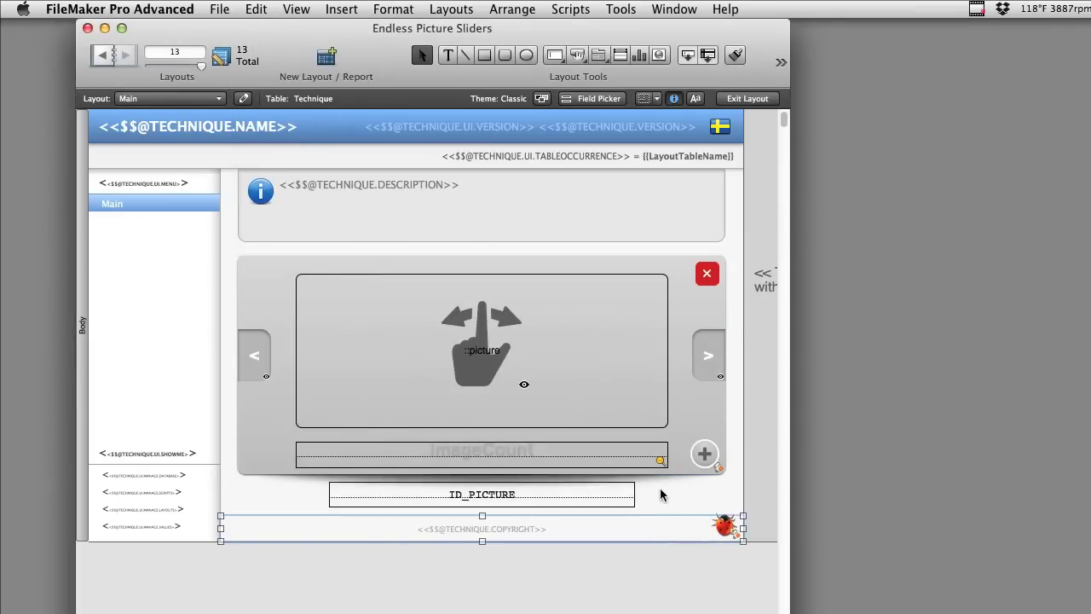
left_click(707, 503)
Review the Main layout's script triggers in Layout Setup, then select the slider and its picture field
left_click(451, 8)
left_click(477, 133)
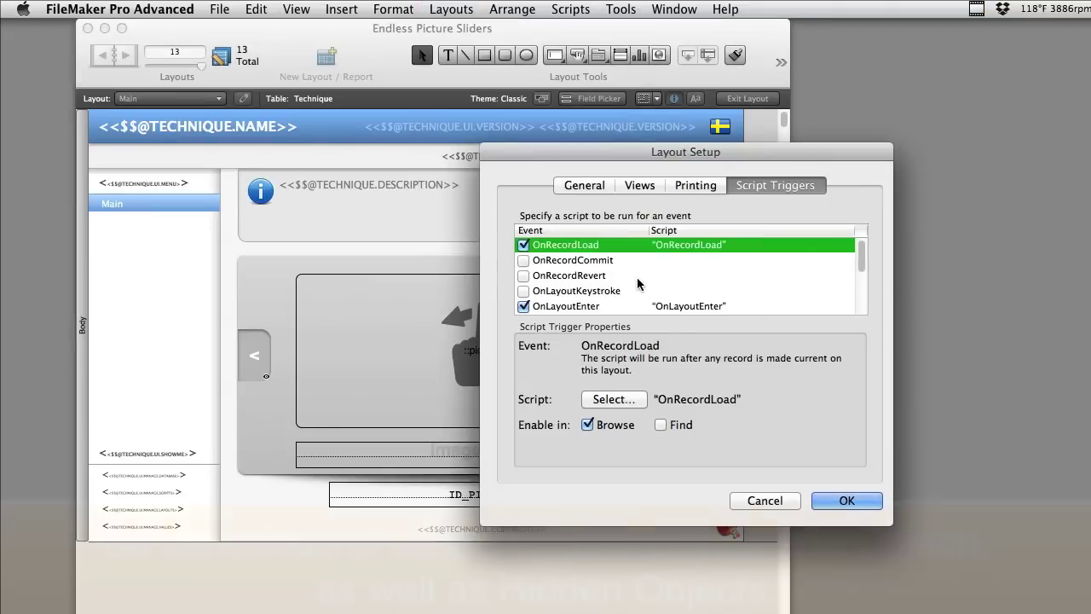
scroll(638, 284, "down", 3)
scroll(638, 286, "down", 2)
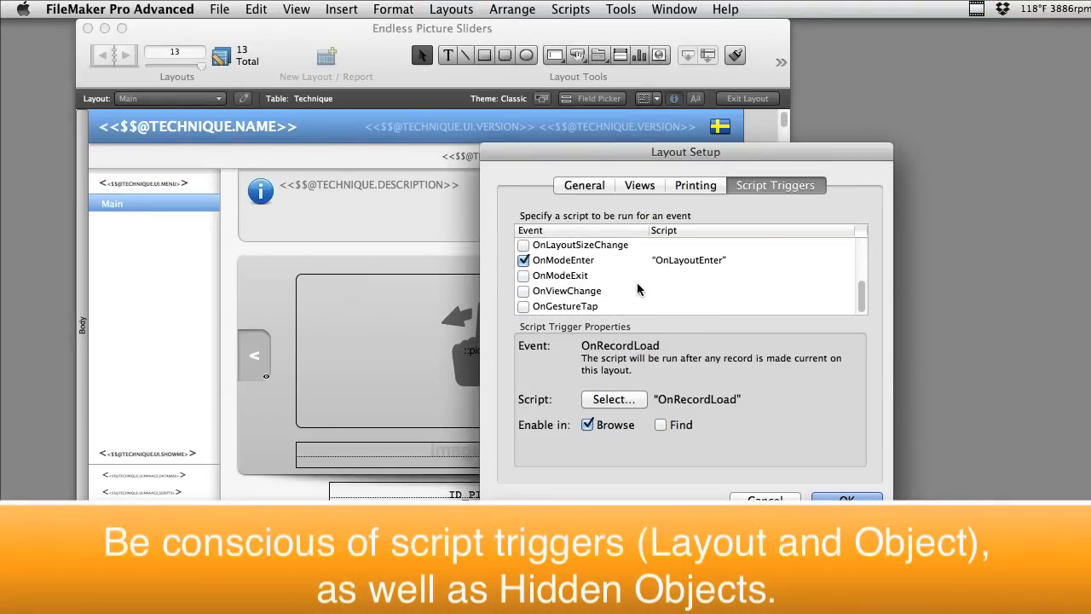
scroll(638, 290, "up", 5)
left_click(846, 499)
left_click(701, 415)
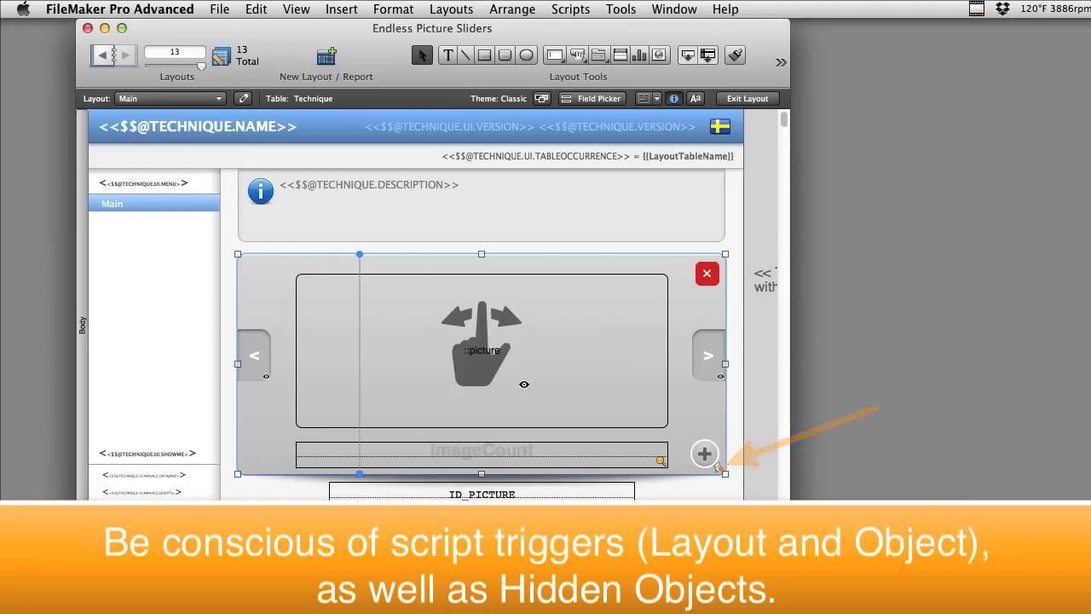
left_click(576, 411)
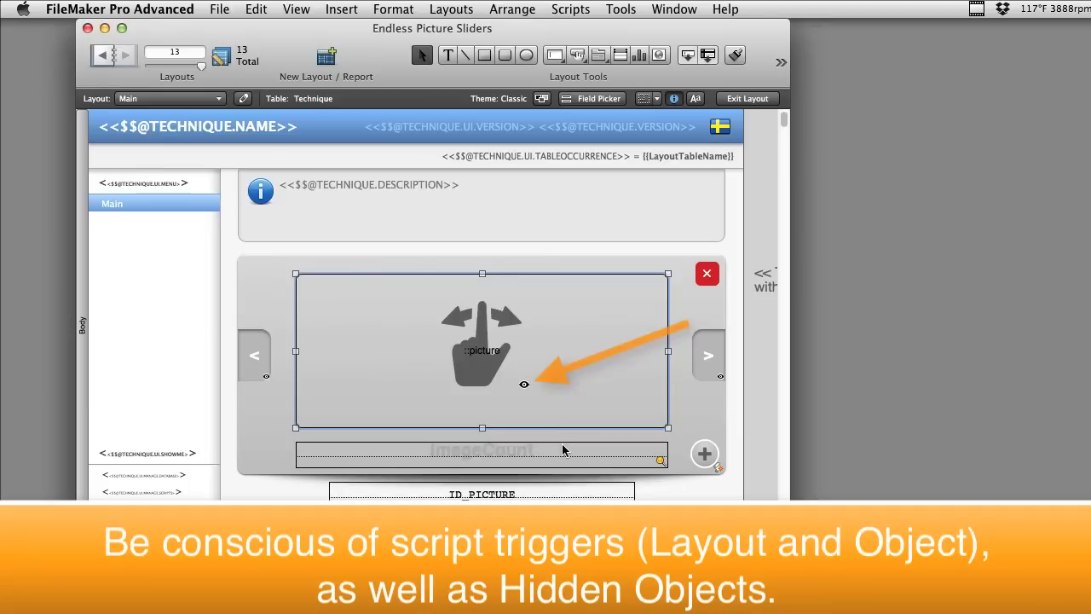